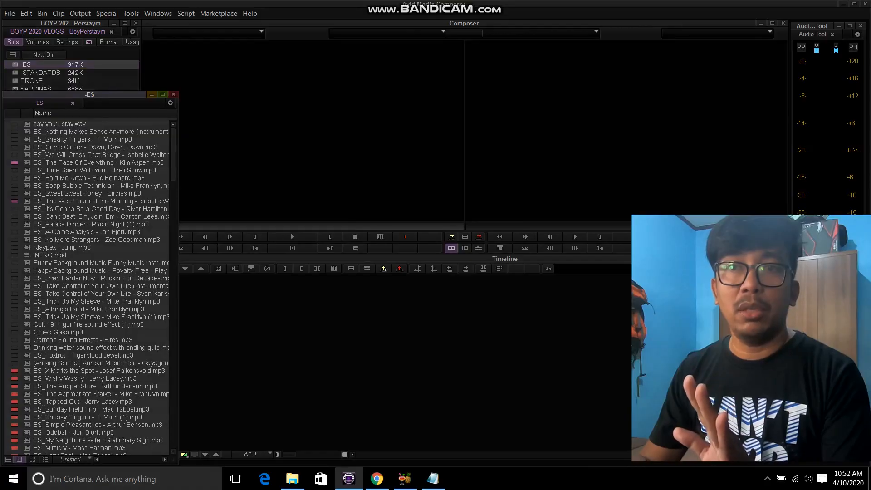
- Look through the music clips in the -ES bin with its window moved and enlarged, and close the bin
{"action": "scroll", "coordinate": [86, 286], "scroll_direction": "down", "scroll_amount": 4}
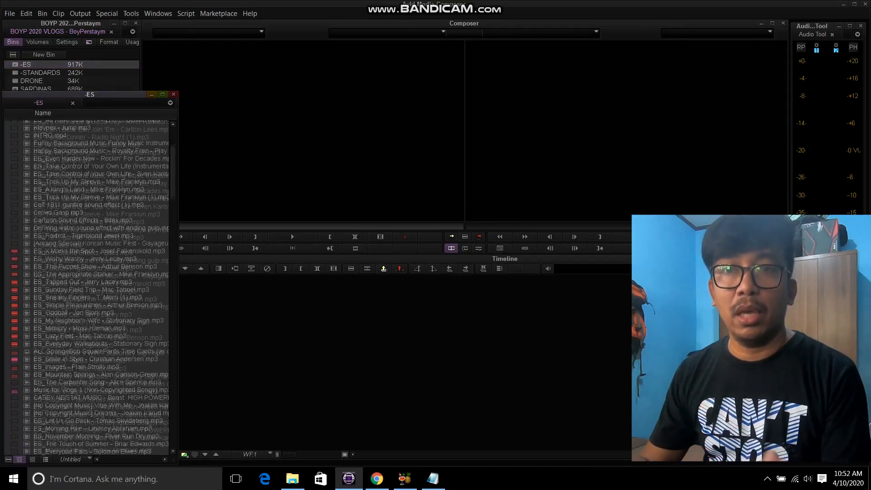
{"action": "scroll", "coordinate": [90, 287], "scroll_direction": "down", "scroll_amount": 3}
{"action": "left_click_drag", "start_coordinate": [90, 94], "coordinate": [371, 59]}
{"action": "left_click_drag", "start_coordinate": [459, 428], "coordinate": [586, 437]}
{"action": "scroll", "coordinate": [434, 256], "scroll_direction": "down", "scroll_amount": 5}
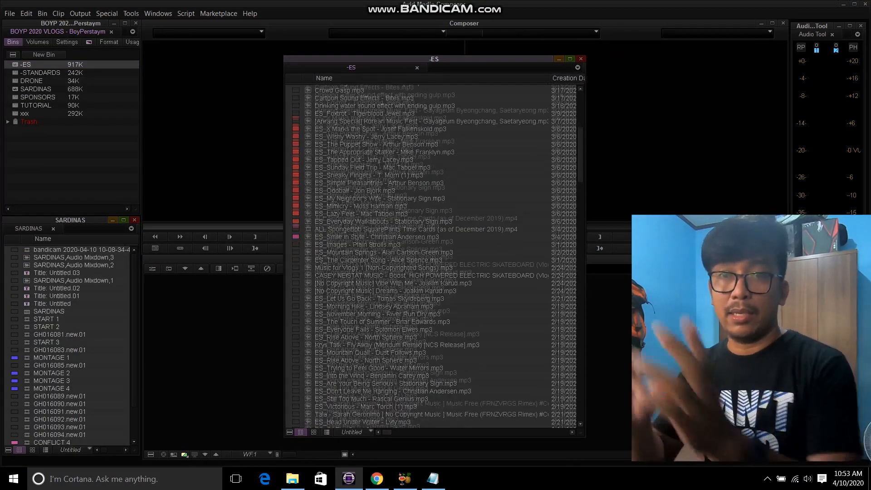
{"action": "scroll", "coordinate": [435, 256], "scroll_direction": "up", "scroll_amount": 3}
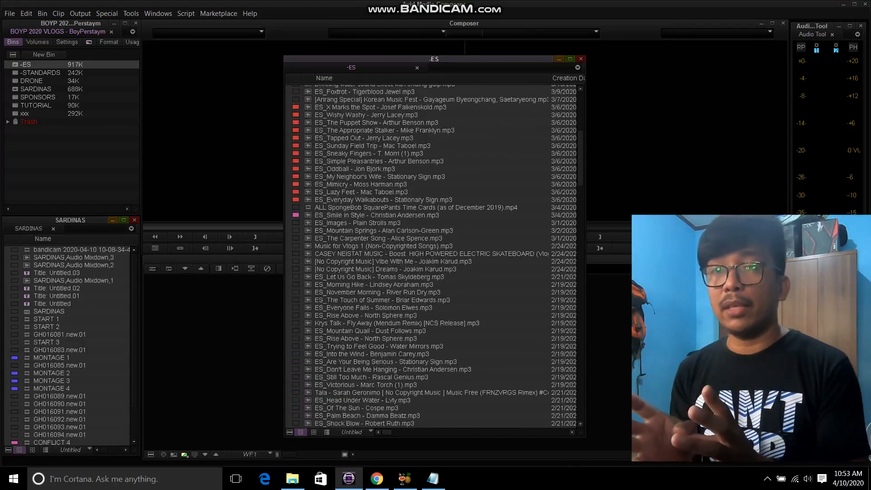
{"action": "key", "text": "ctrl+w"}
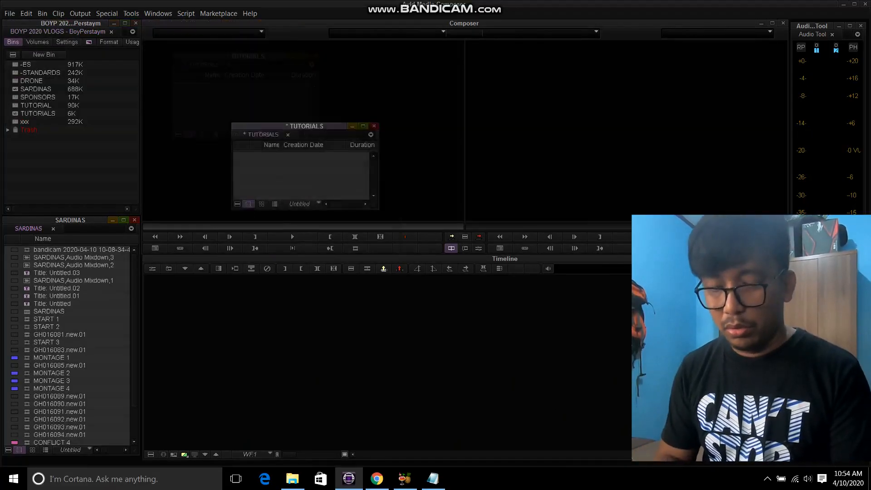
- Reposition and enlarge the TUTORIALS bin window and create a new sequence in it named TUTORIAL
{"action": "left_click_drag", "start_coordinate": [308, 125], "coordinate": [407, 202]}
{"action": "right_click", "coordinate": [438, 262]}
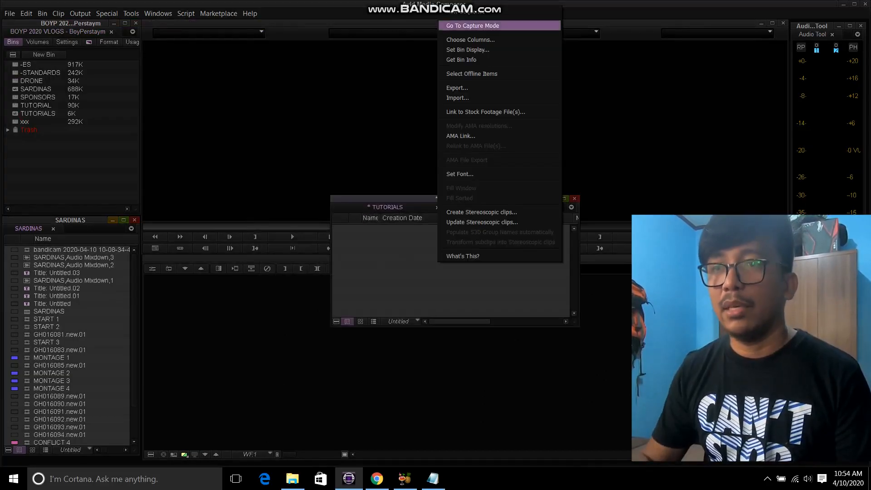
{"action": "left_click", "coordinate": [472, 26]}
{"action": "type", "text": "tu"}
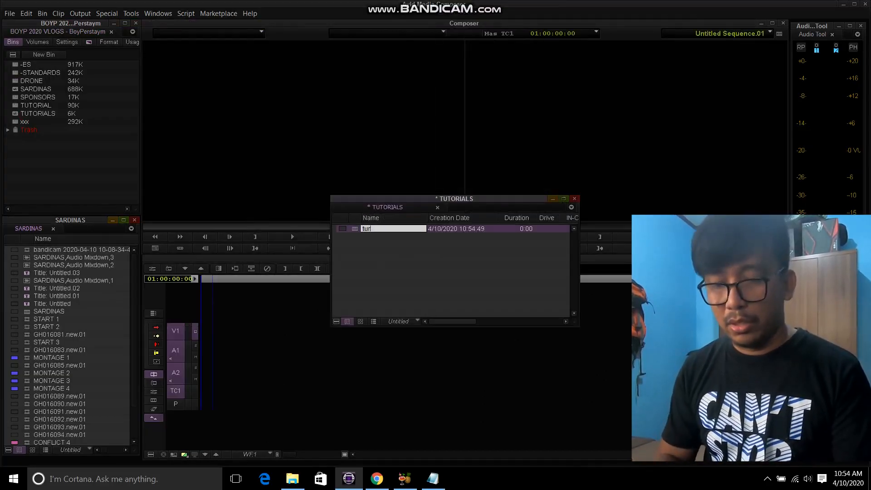
{"action": "type", "text": "TORIAL"}
{"action": "key", "text": "Return"}
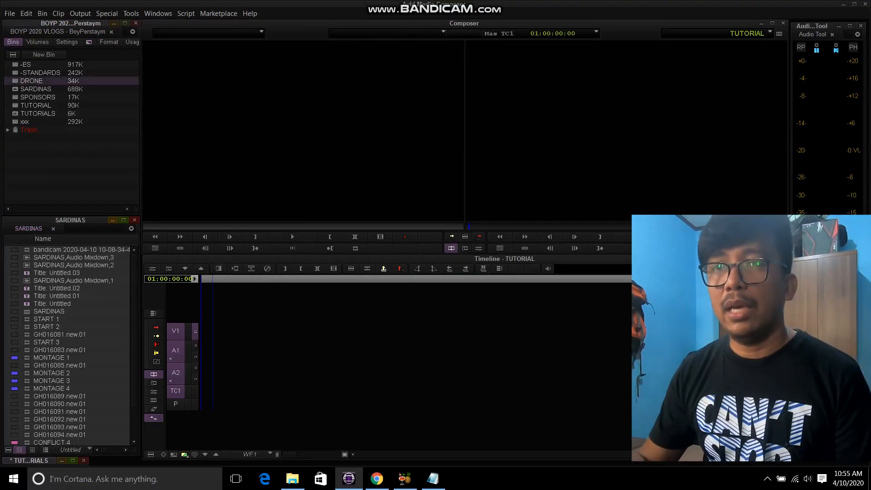
- Open the -STANDARDS bin and load the clip BOYP SEASON 2 INTRO through a project search for INTRO
{"action": "double_click", "coordinate": [40, 73]}
{"action": "left_click_drag", "start_coordinate": [370, 74], "coordinate": [94, 92]}
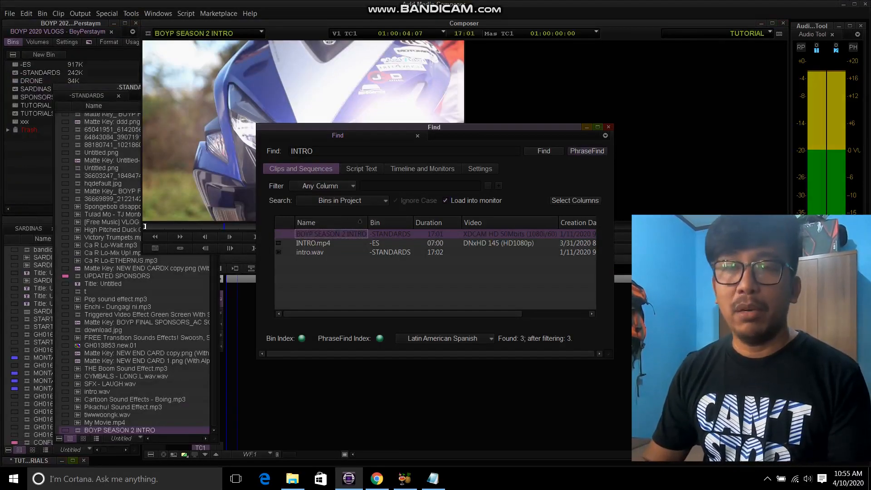
{"action": "left_click", "coordinate": [608, 127]}
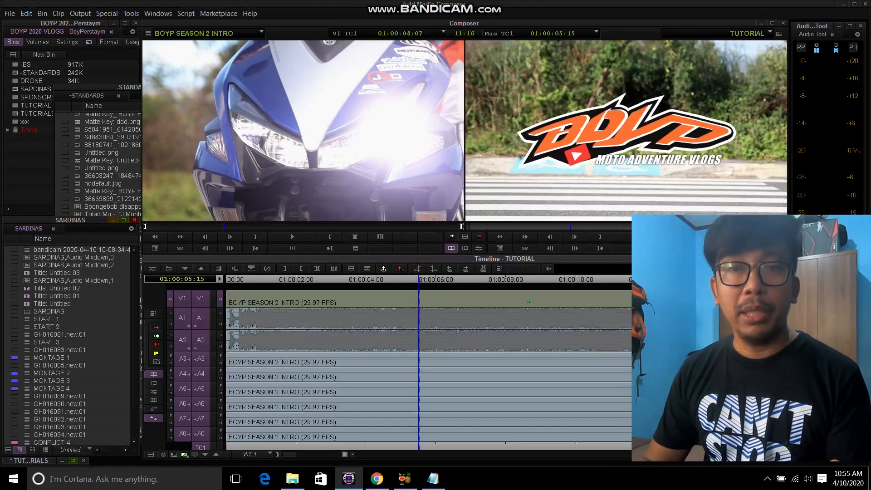
- Play back the intro clip from the start of the TUTORIAL sequence
{"action": "key", "text": "space"}
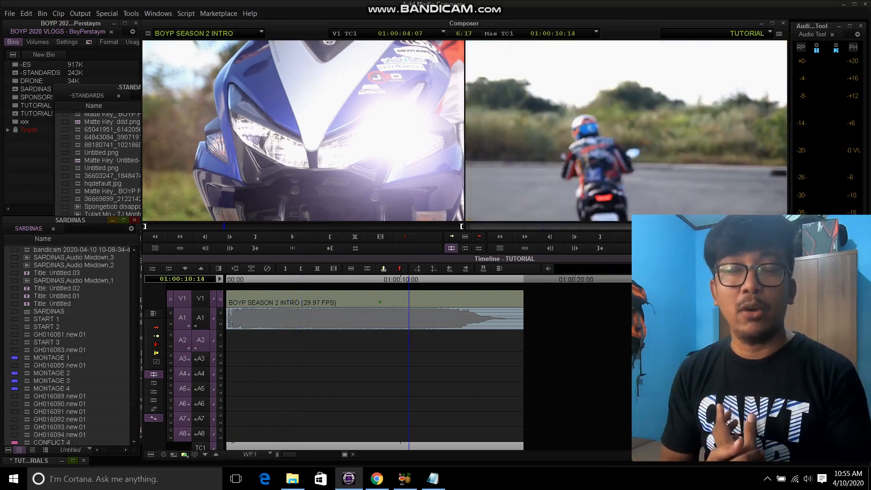
{"action": "key", "text": "Home"}
{"action": "key", "text": "space"}
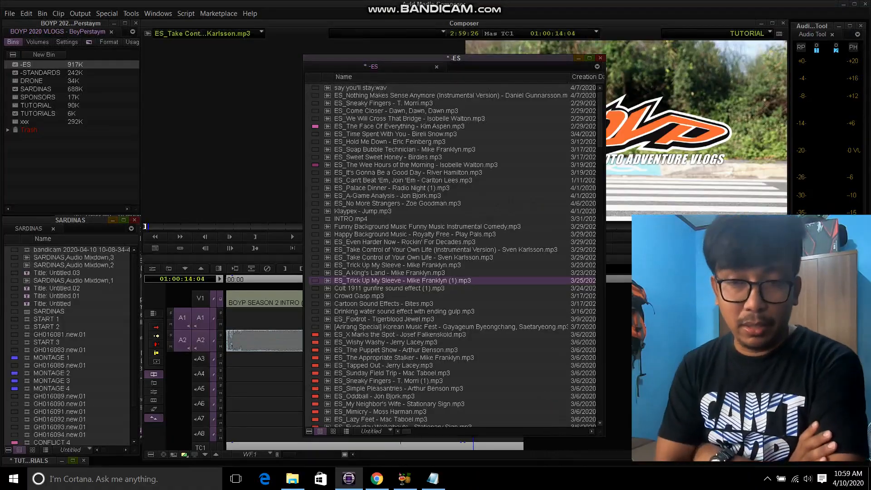
- Minimize the -ES bin and add the marked section of the loaded ES_Take Control of Your Own Life track after the intro on A1
{"action": "left_click", "coordinate": [579, 58]}
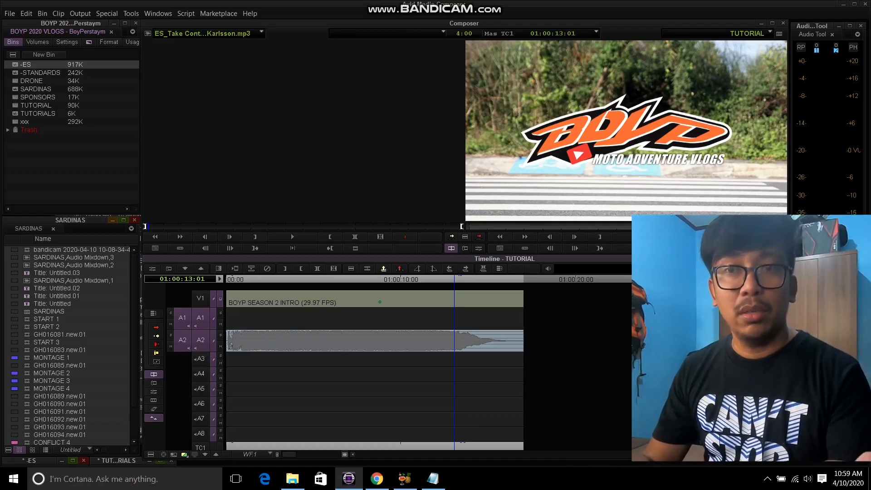
{"action": "key", "text": "v"}
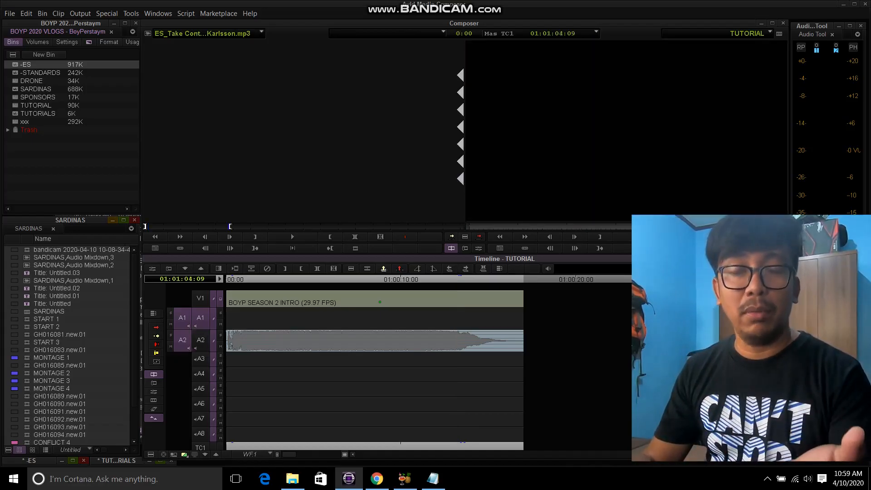
{"action": "left_click", "coordinate": [441, 280]}
{"action": "key", "text": "Up"}
{"action": "key", "text": "Up"}
{"action": "key", "text": "Up"}
{"action": "key", "text": "Up"}
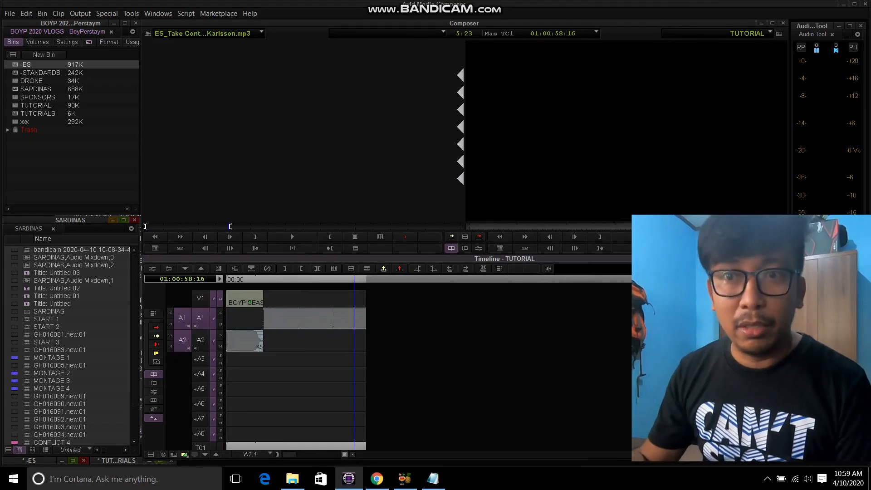
{"action": "key", "text": "Down"}
{"action": "key", "text": "Down"}
{"action": "key", "text": "Down"}
{"action": "key", "text": "Down"}
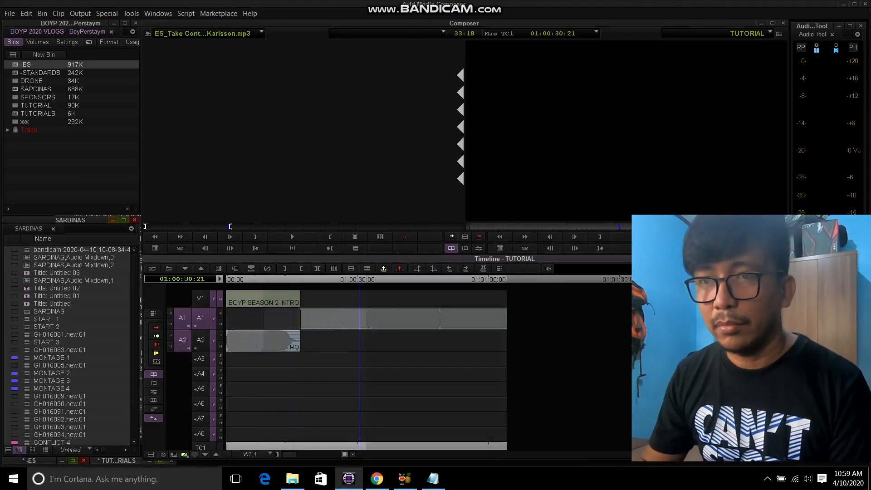
{"action": "left_click", "coordinate": [363, 280]}
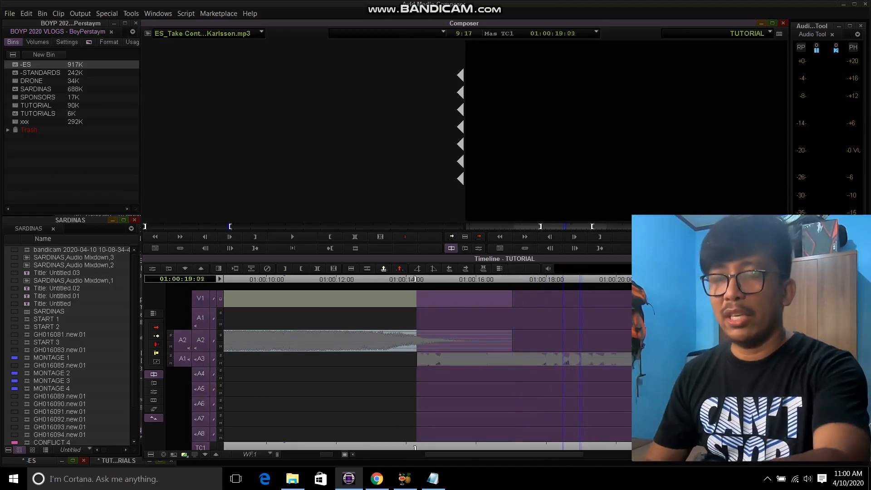
- Play the sequence from the point where the intro's audio overlaps the music on track A3
{"action": "left_click_drag", "start_coordinate": [553, 279], "coordinate": [433, 279]}
{"action": "key", "text": "space"}
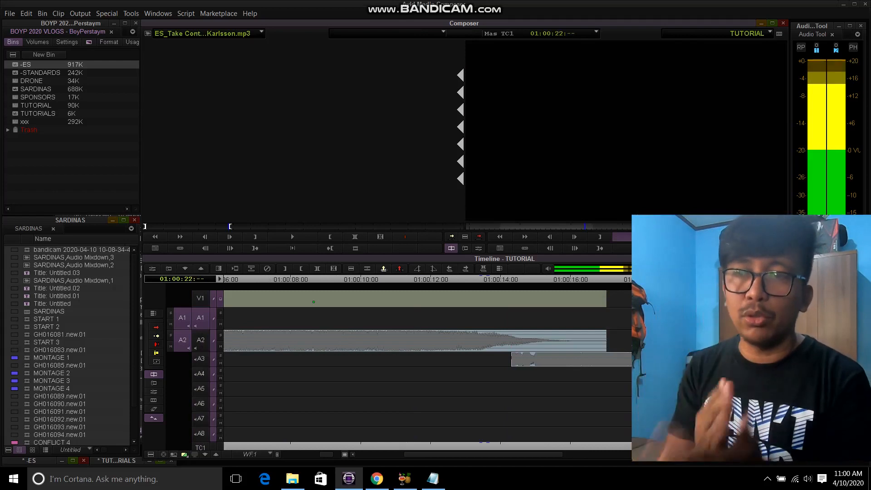
{"action": "key", "text": "space"}
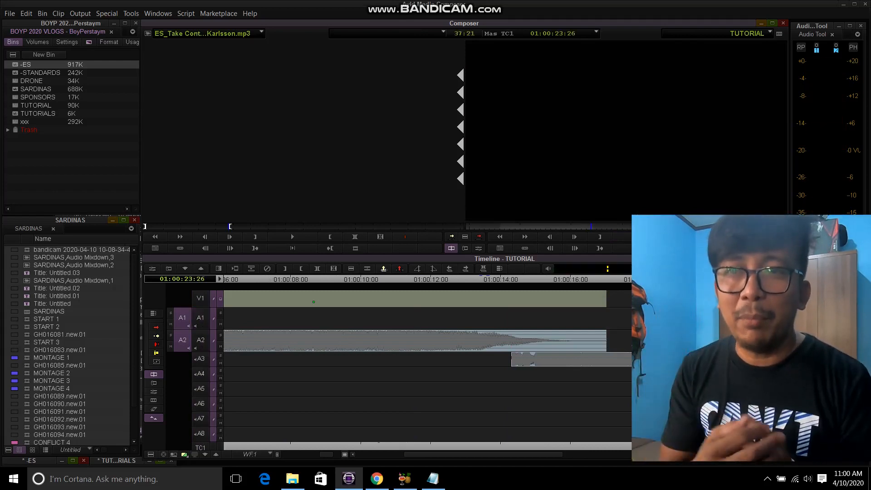
- Mark the duration of the first music segment on track A3 of the sequence
{"action": "key", "text": "minus"}
{"action": "left_click", "coordinate": [635, 279]}
{"action": "key", "text": "t"}
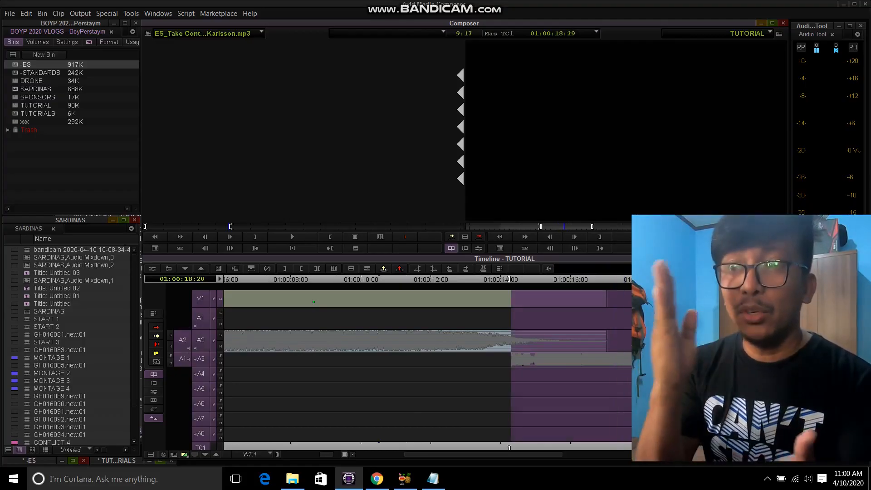
{"action": "key", "text": "ctrl+bracketleft"}
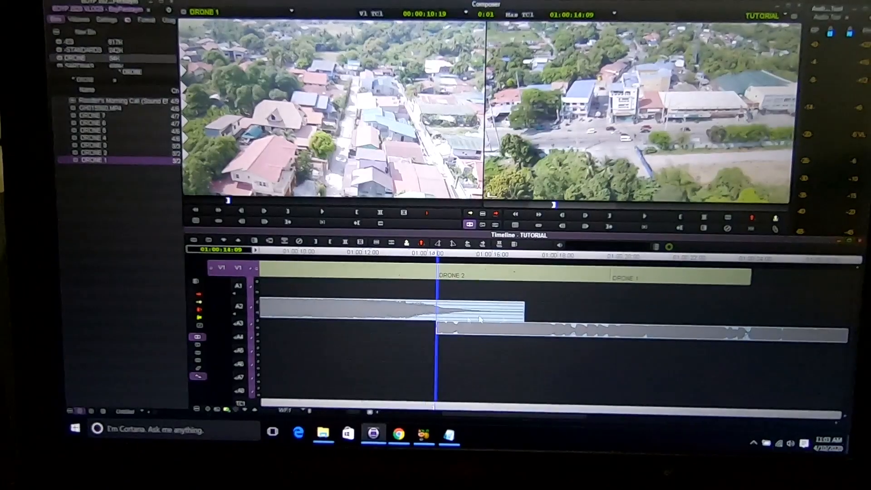
- Mark the music segment beneath the DRONE 2 and DRONE 1 clips, scrub through that range and preview the sequence full screen
{"action": "key", "text": "t"}
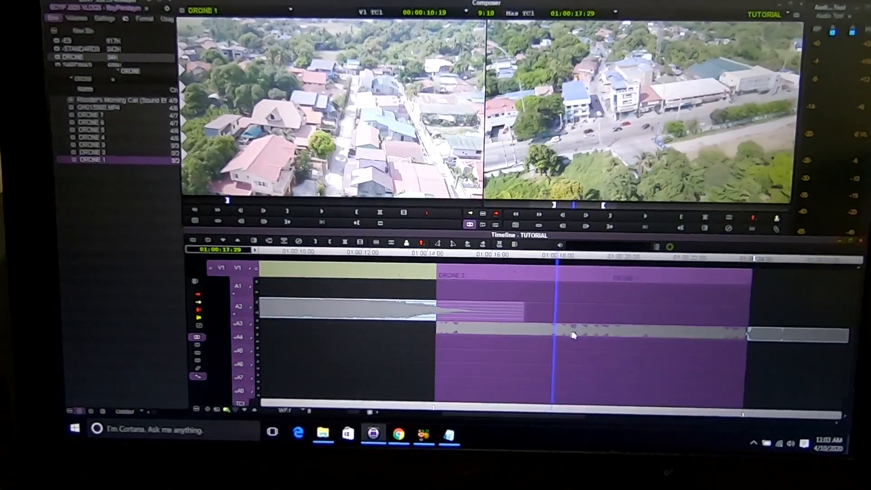
{"action": "left_click_drag", "start_coordinate": [558, 325], "coordinate": [575, 340]}
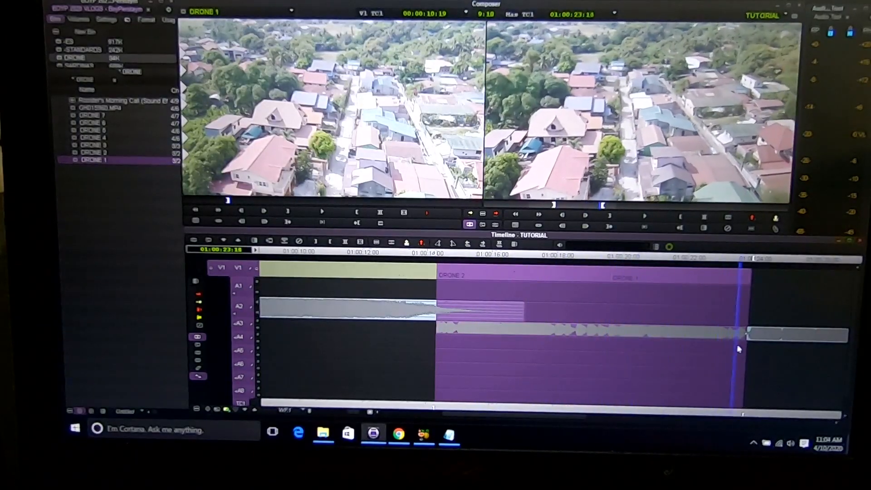
{"action": "key", "text": "ctrl+shift+f"}
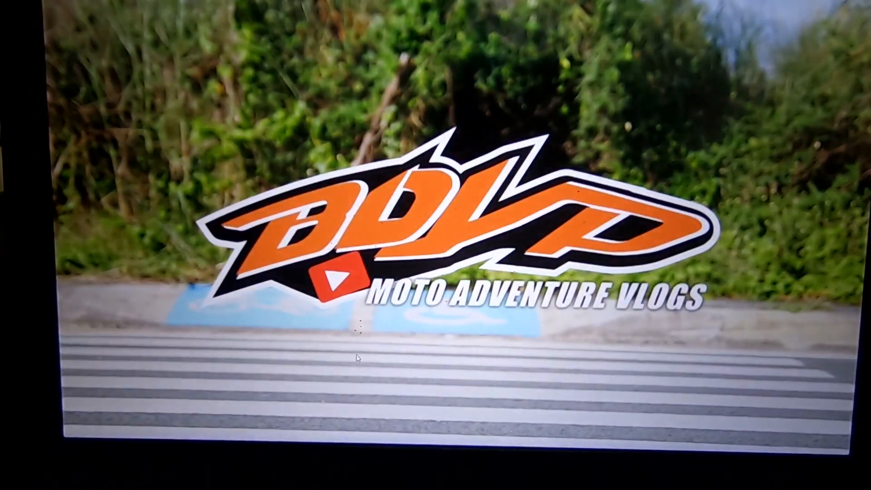